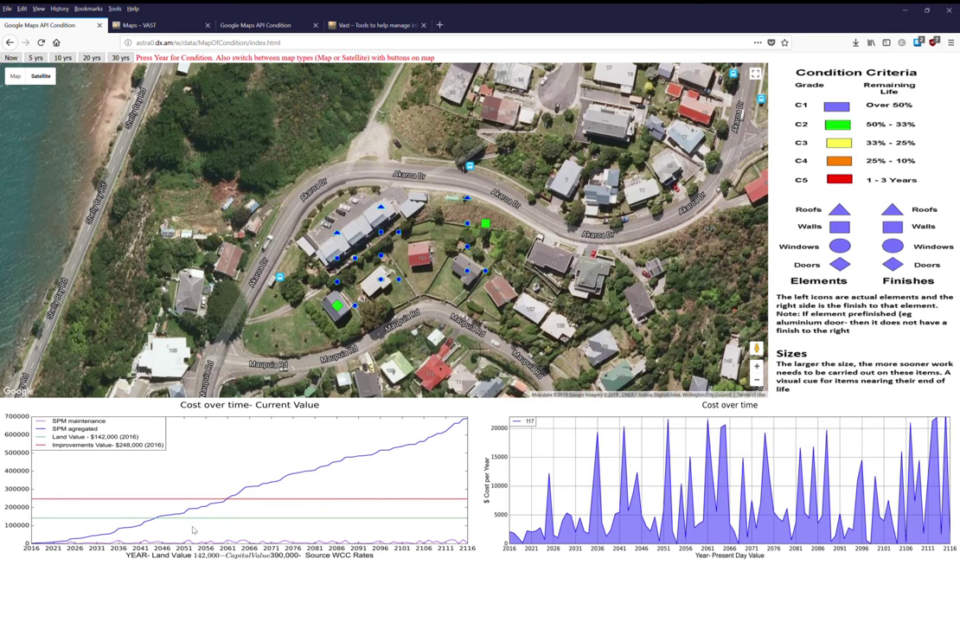
Step: Show the building element conditions for now and for 5 years ahead, and check the map and satellite backgrounds
click(10, 58)
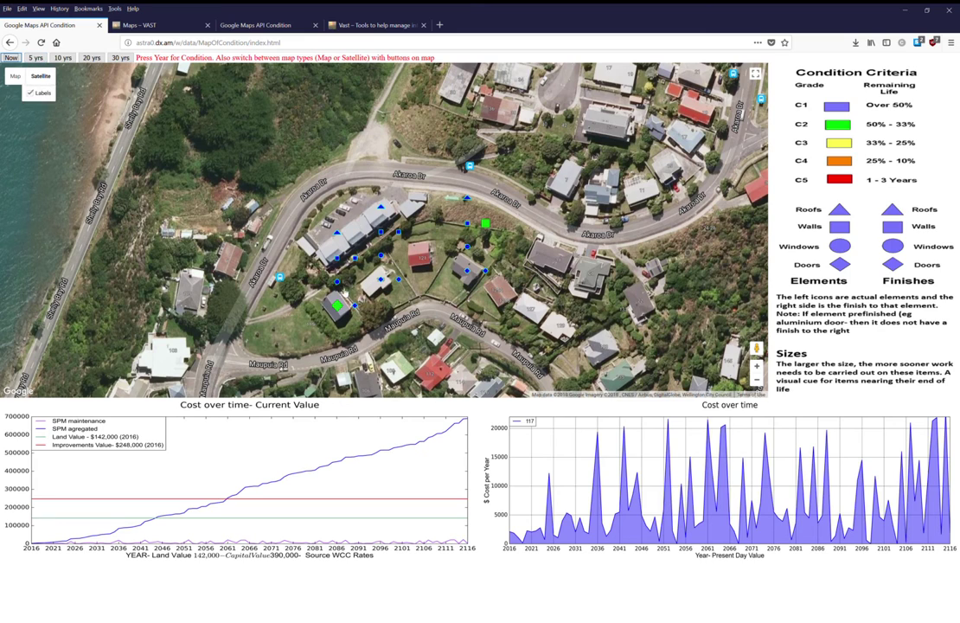
click(36, 58)
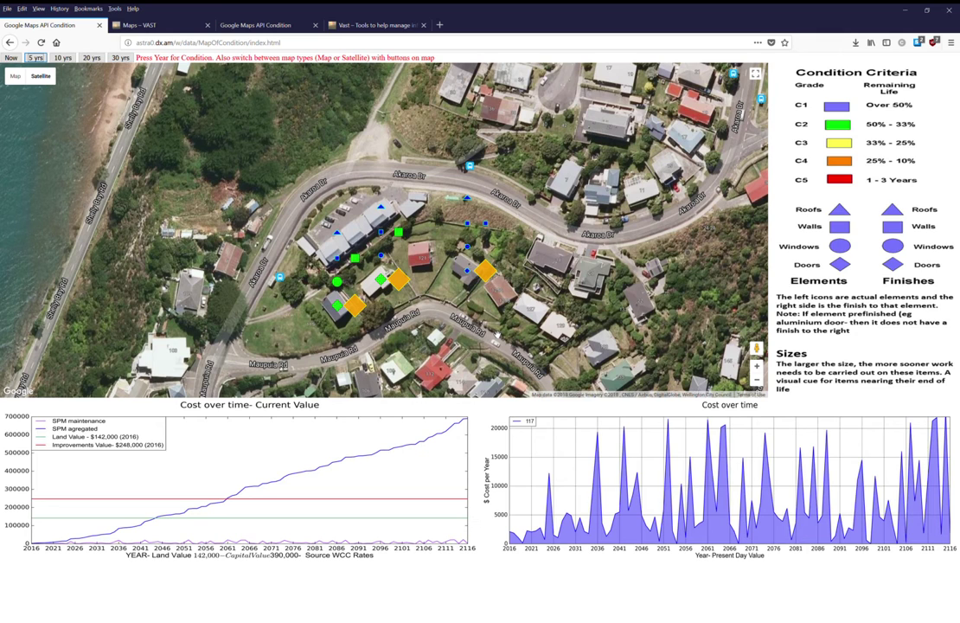
click(16, 77)
click(52, 77)
Step: Compare the element conditions projected for 20 years and 10 years, ending with the 30-year projection
click(93, 60)
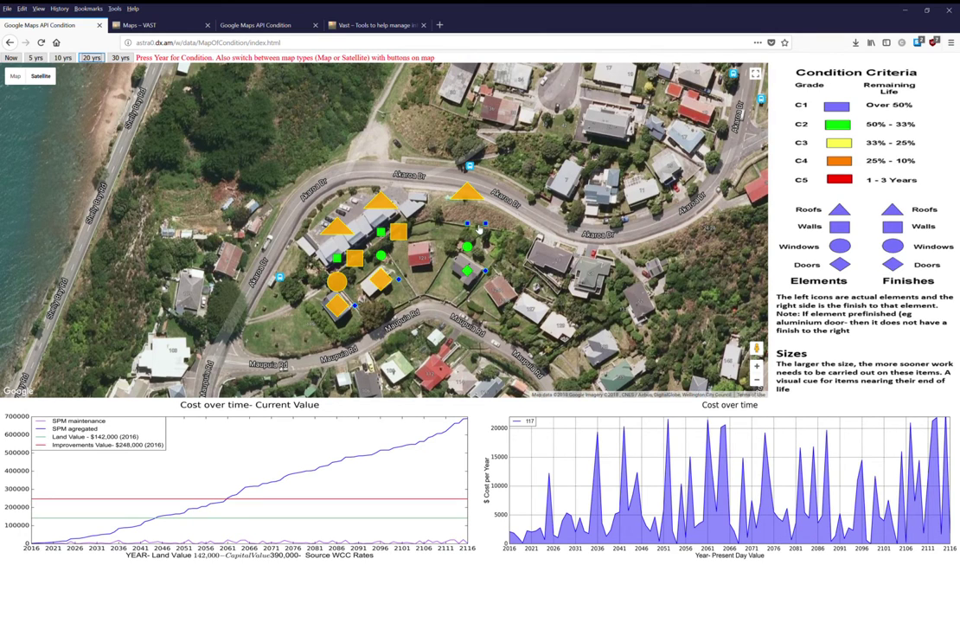
click(62, 58)
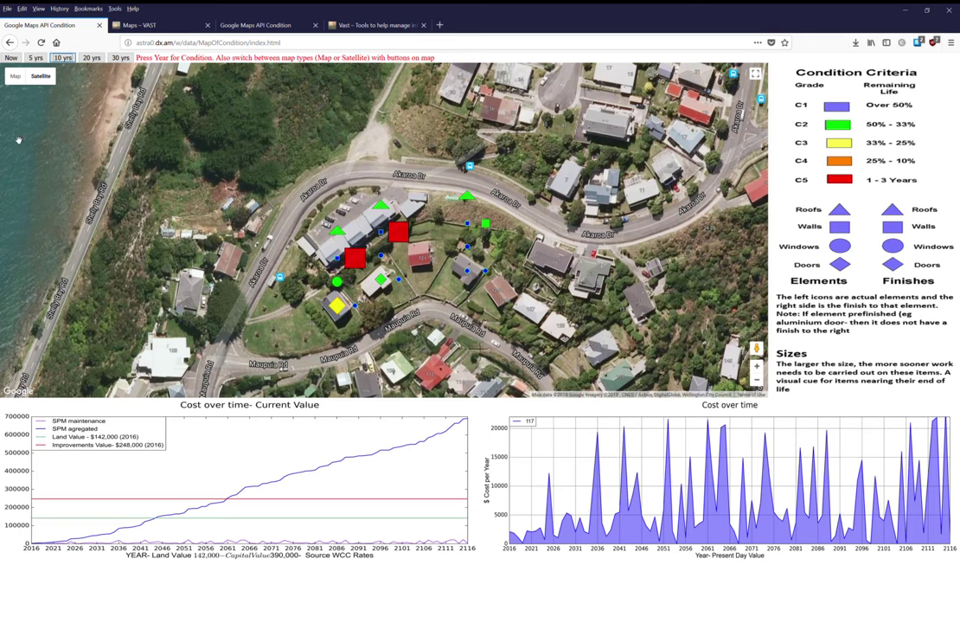
click(91, 57)
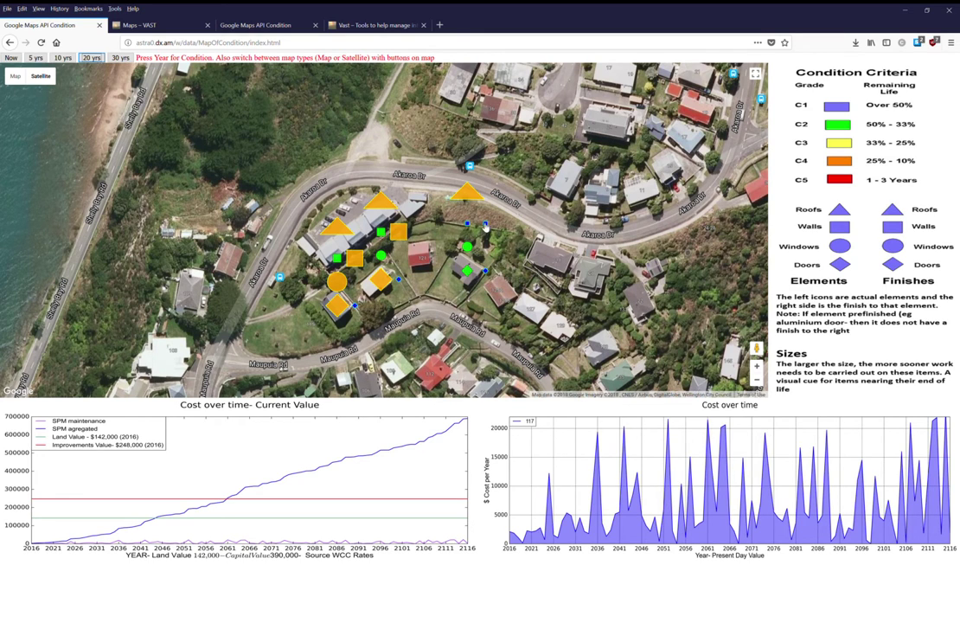
click(113, 58)
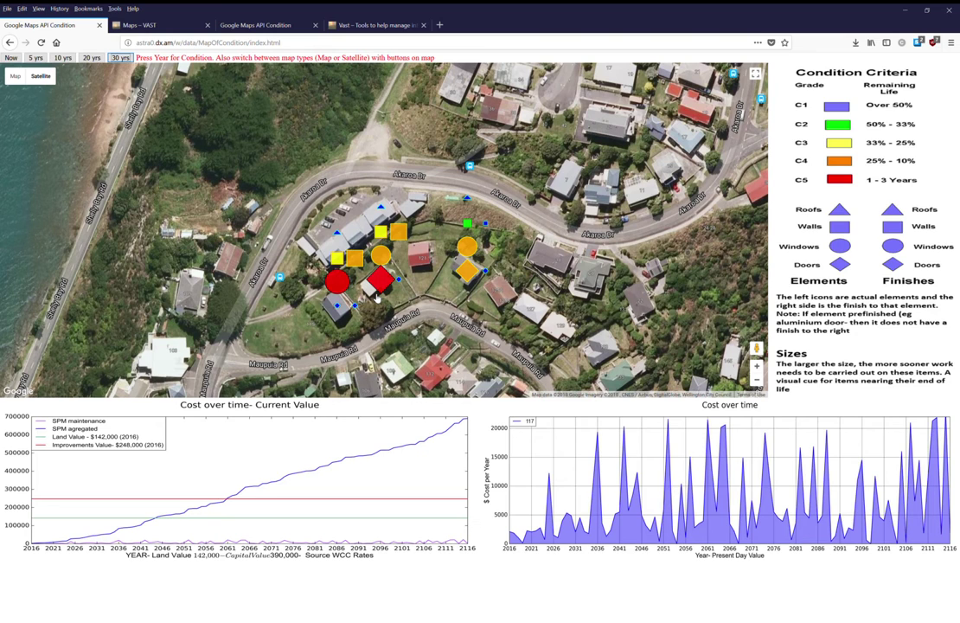
Step: Enter Street View on Maupuia Rd in front of the houses that carry the 30-year condition markers
scroll(376, 299, up, 1)
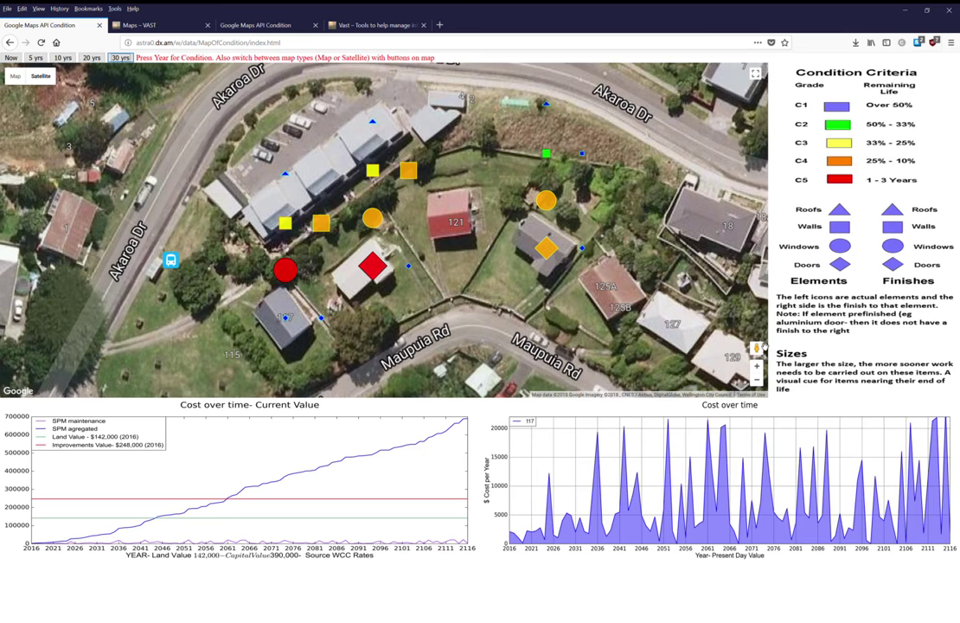
drag(754, 350, 497, 329)
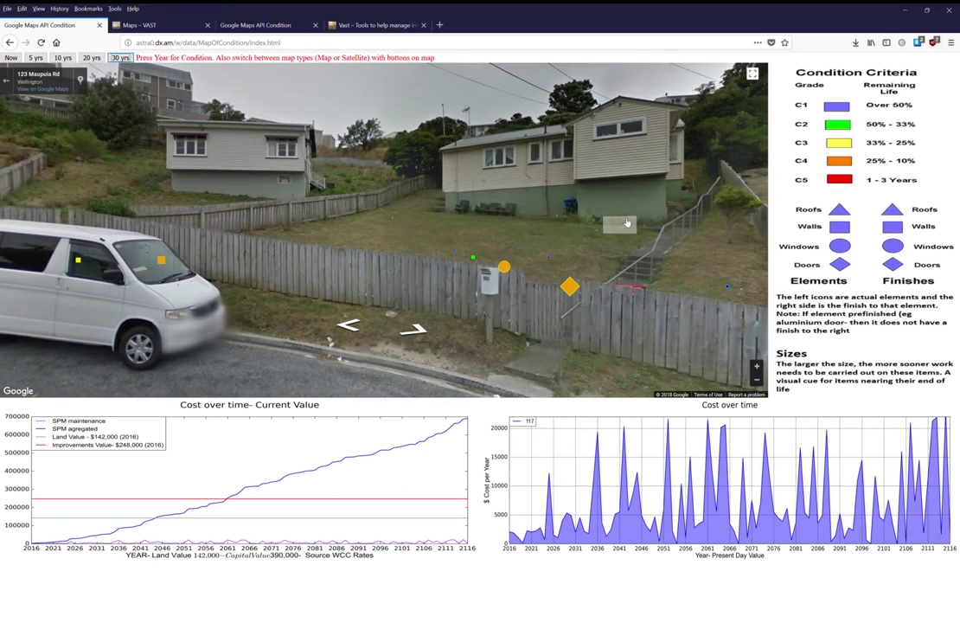
click(627, 223)
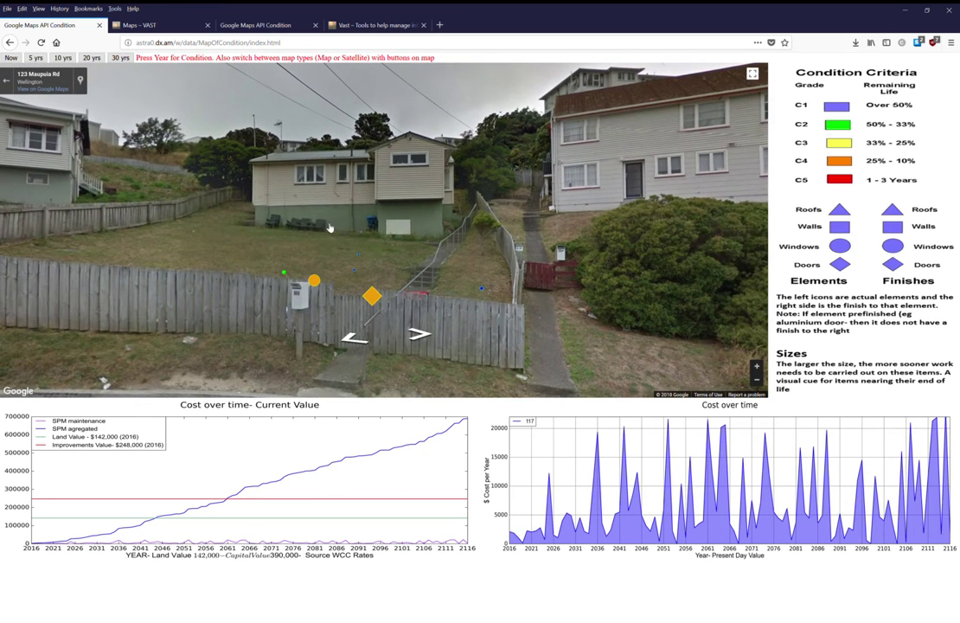
click(319, 223)
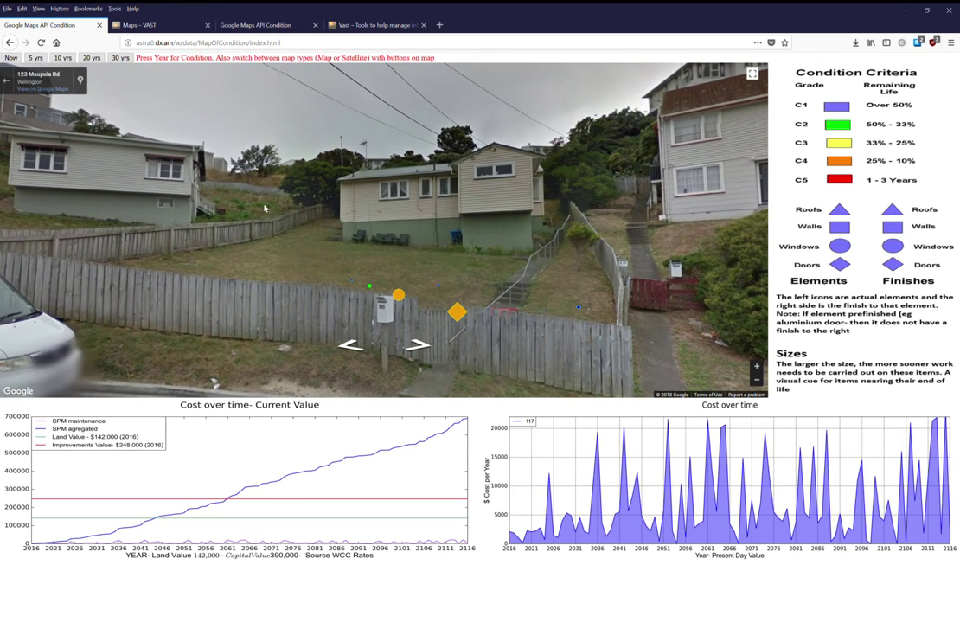
click(435, 209)
Step: Look around in Street View to examine the condition markers in front of the neighbouring houses on Maupuia Rd
drag(378, 182, 654, 215)
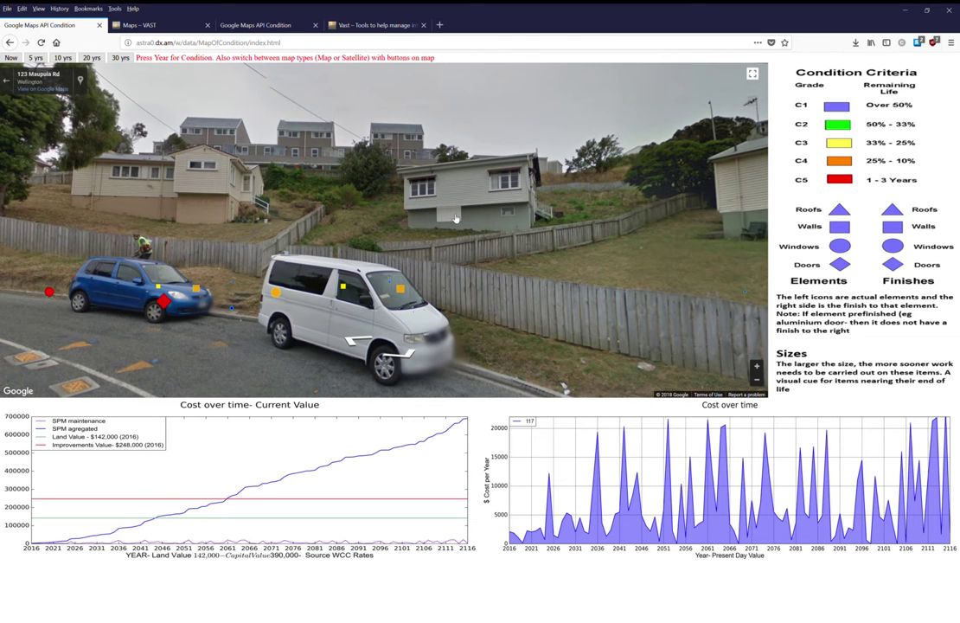
drag(45, 195, 195, 205)
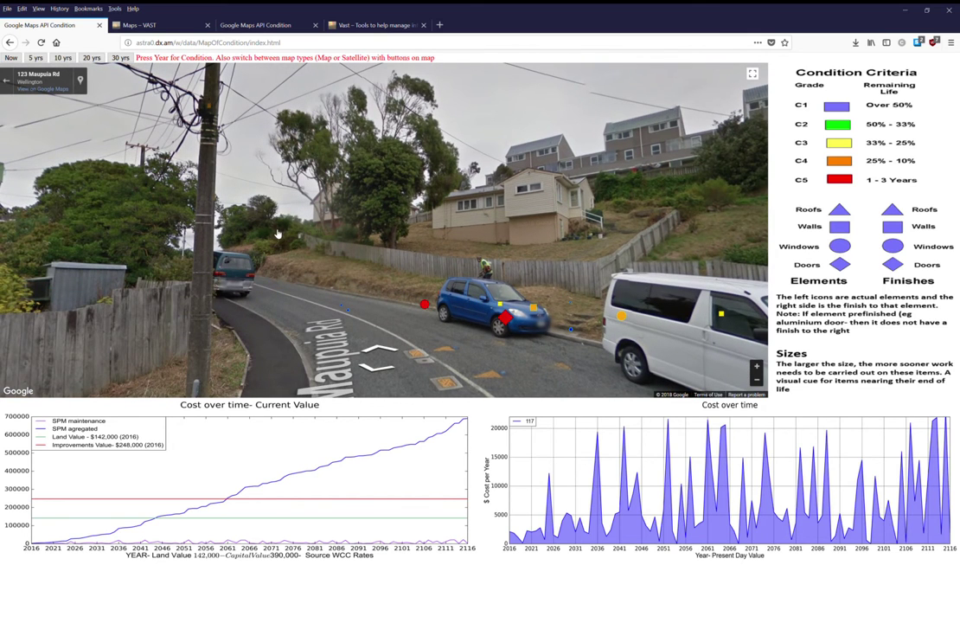
drag(537, 201, 511, 204)
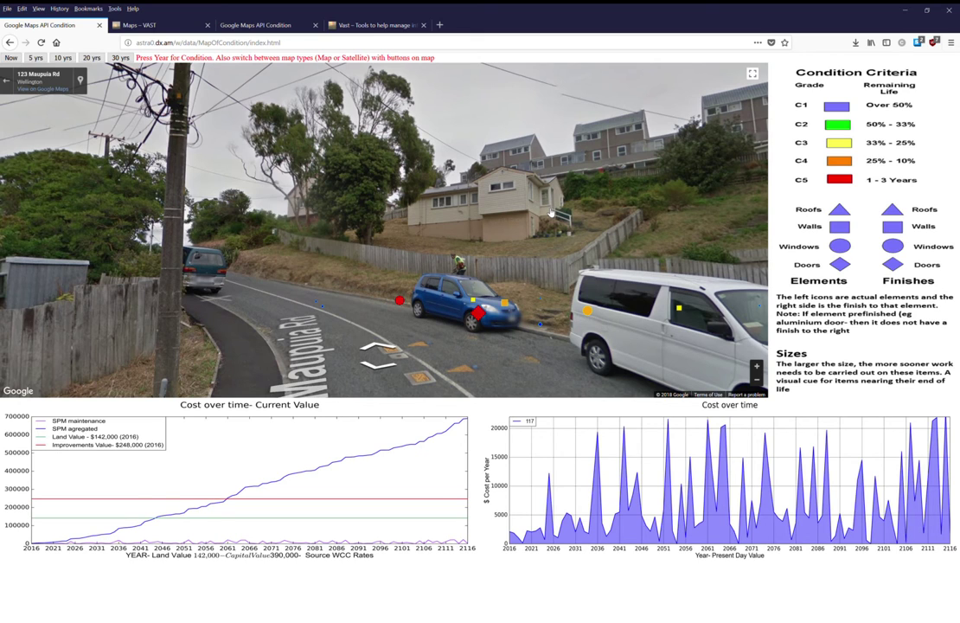
click(550, 213)
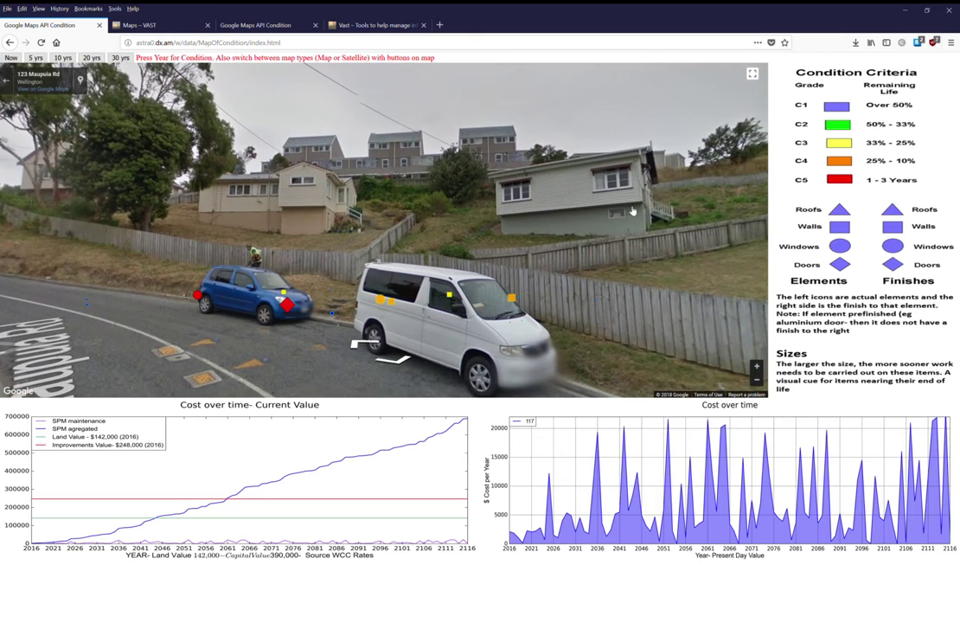
click(605, 186)
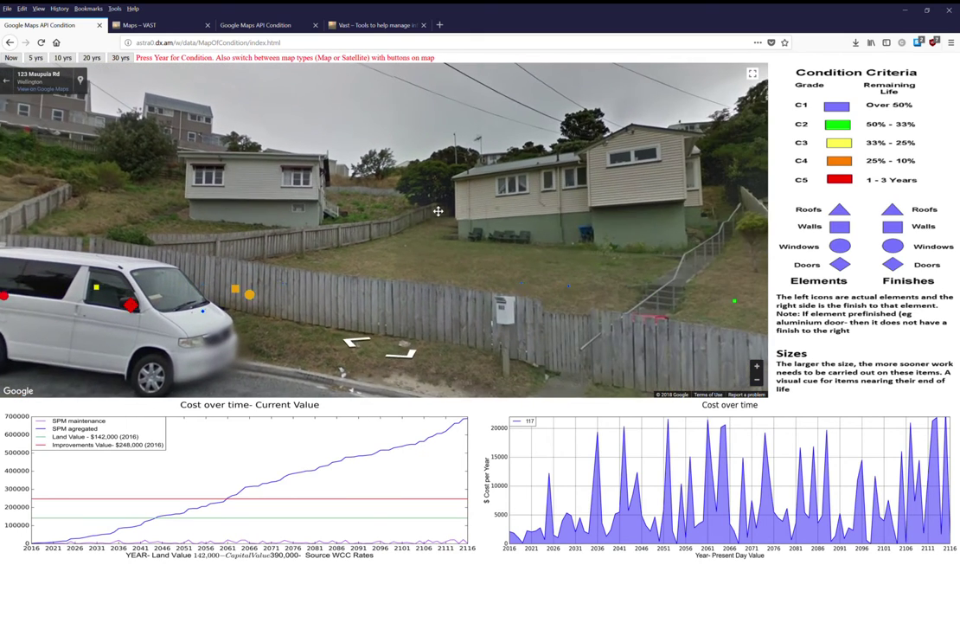
click(512, 188)
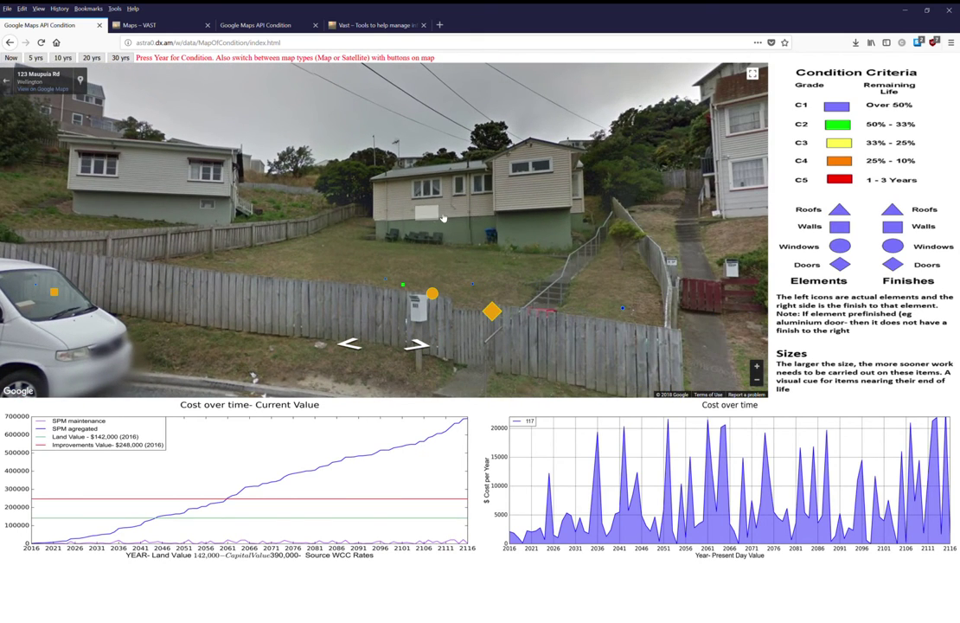
click(385, 195)
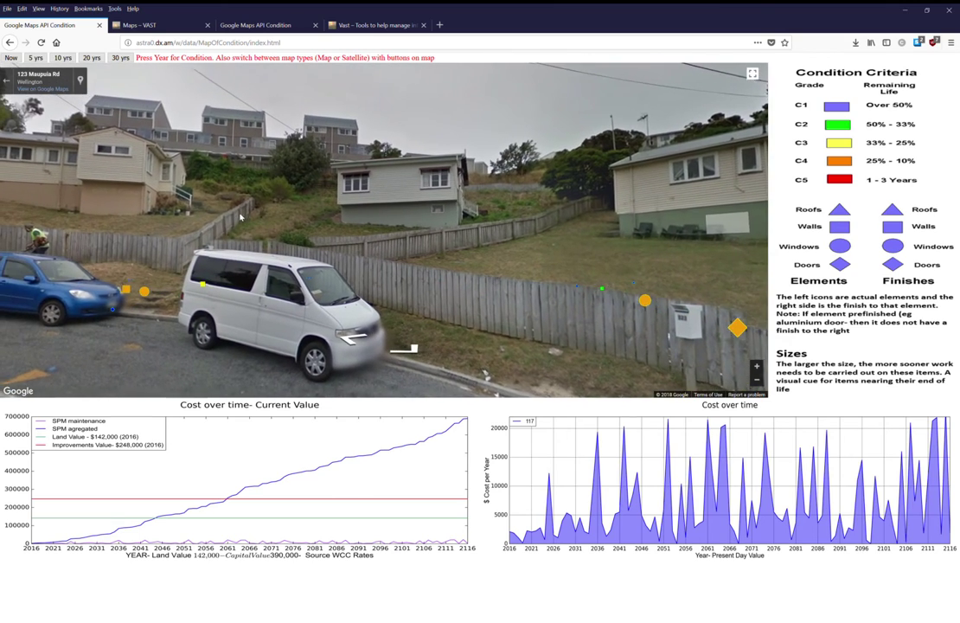
click(347, 228)
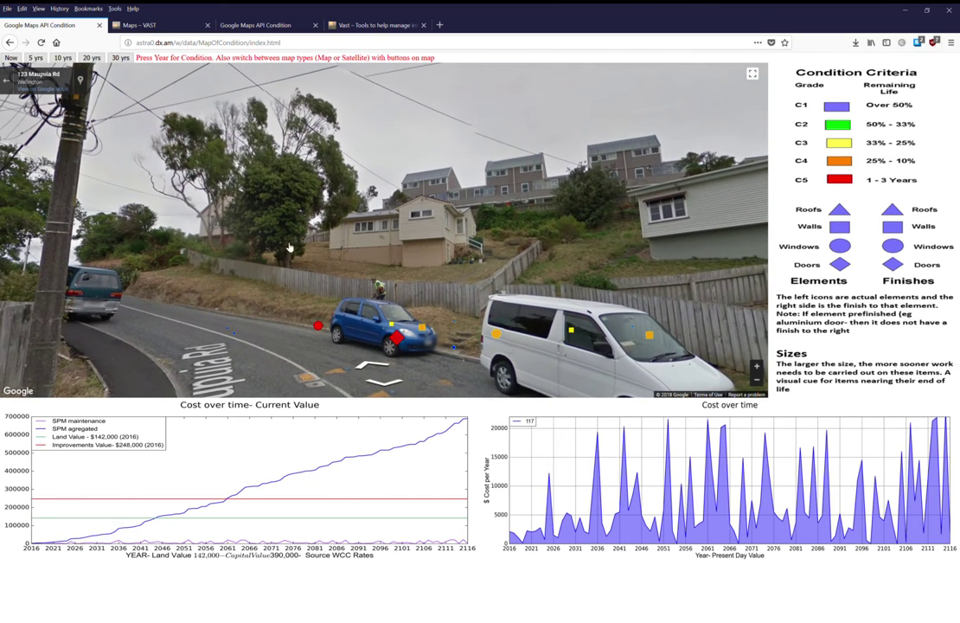
Step: Move along Maupuia Rd to the fenced house behind the large tree and inspect the surrounding condition markers
click(130, 274)
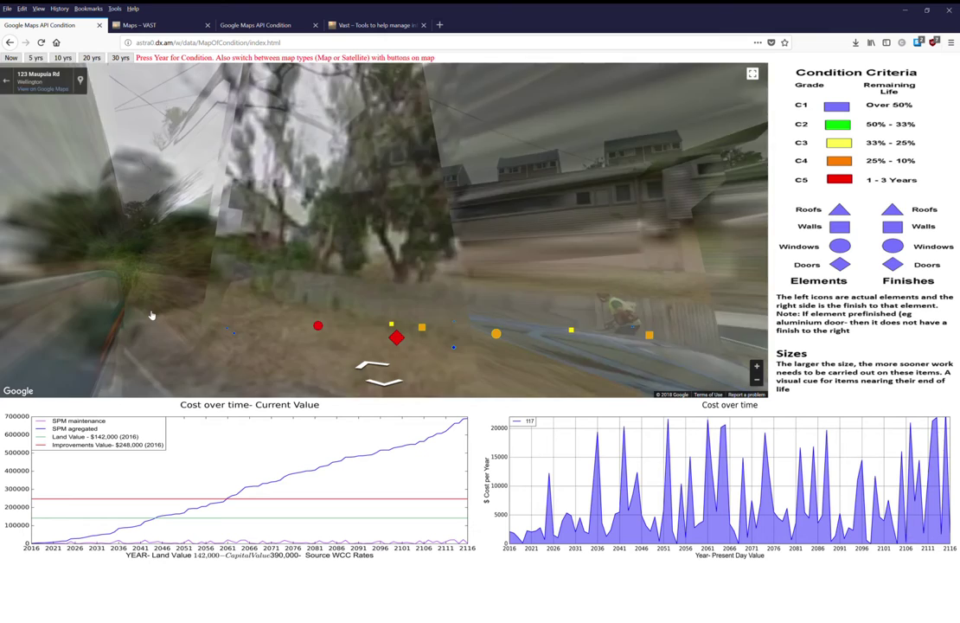
click(184, 239)
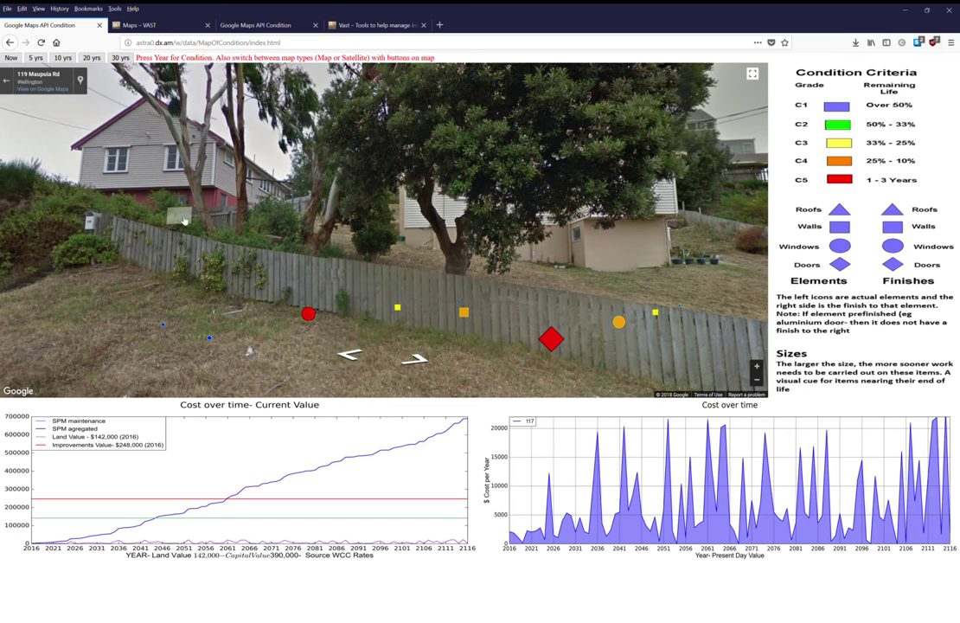
drag(414, 212, 199, 201)
click(636, 245)
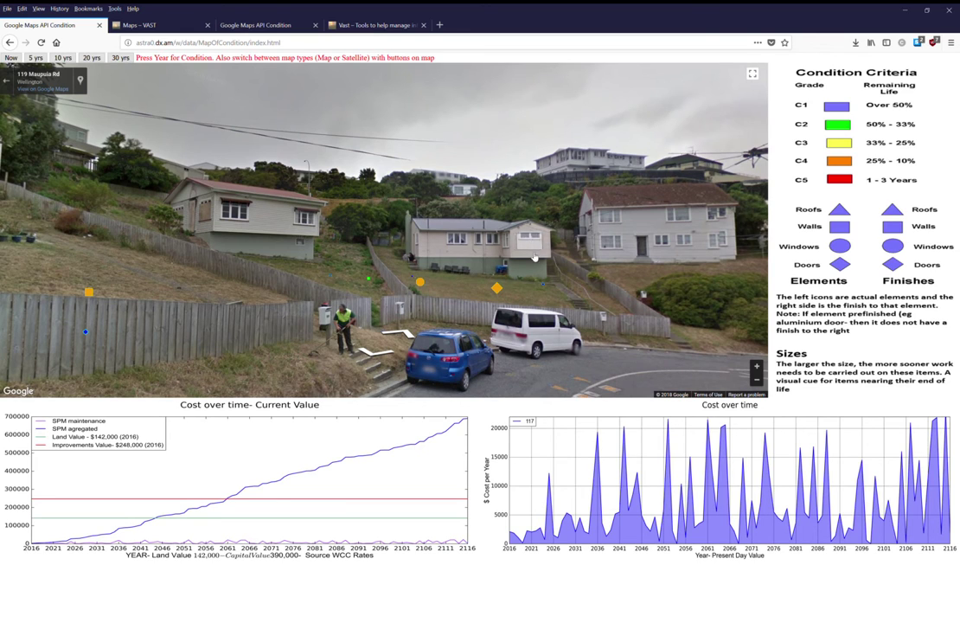
click(220, 199)
drag(322, 268, 441, 249)
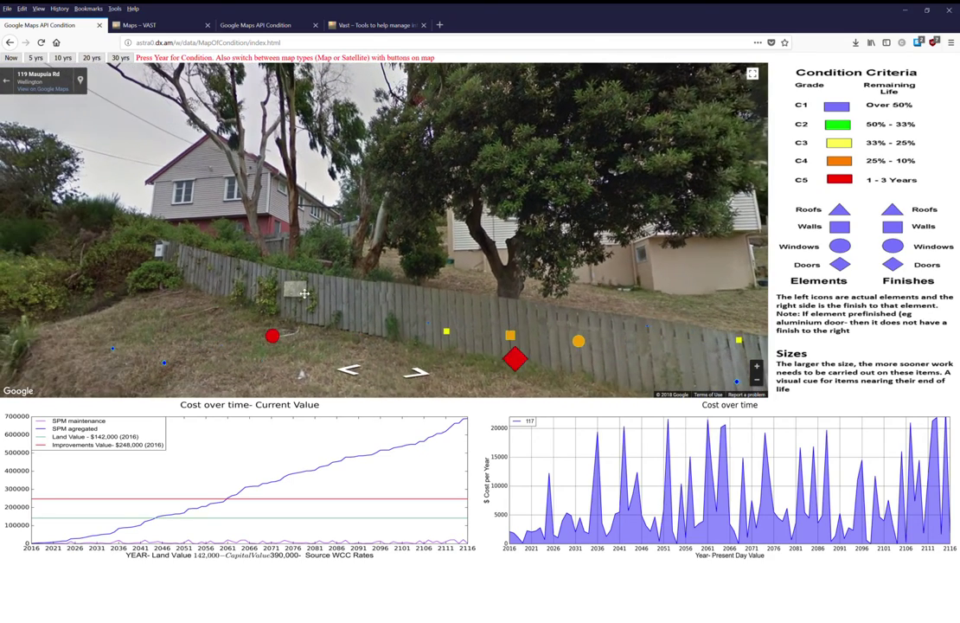
drag(228, 249, 320, 251)
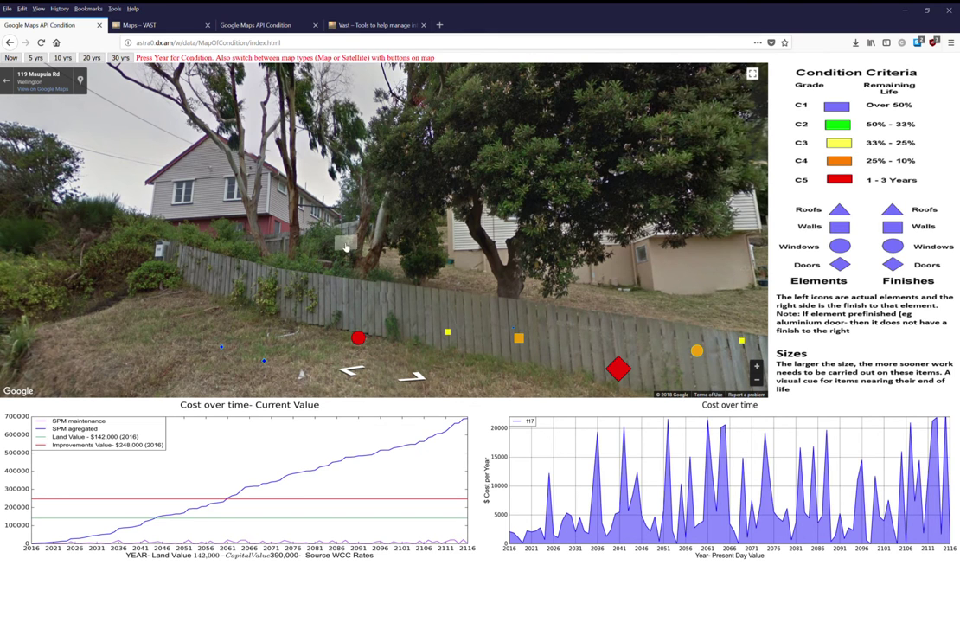
click(469, 229)
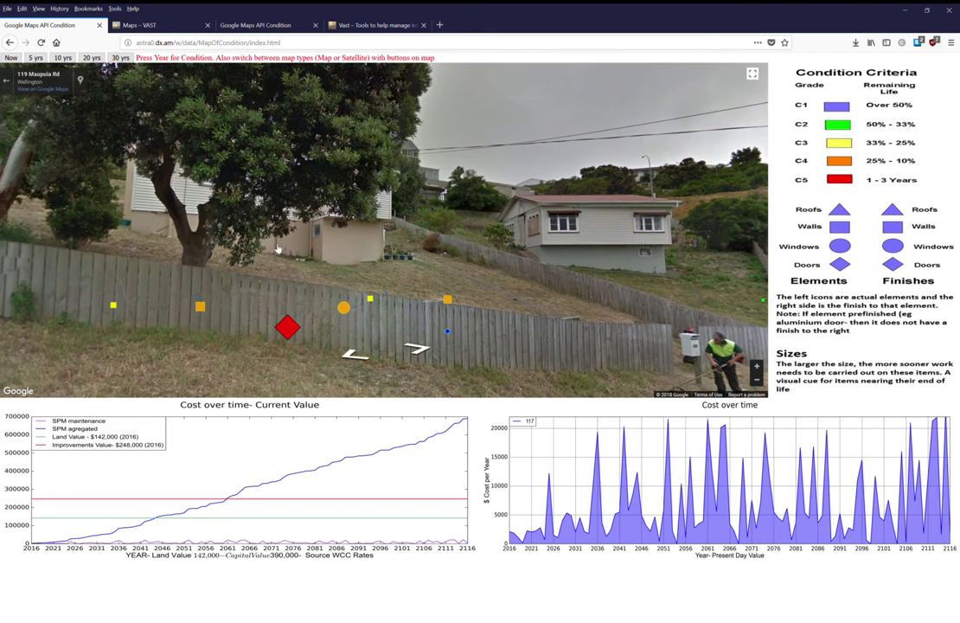
click(441, 251)
click(441, 251)
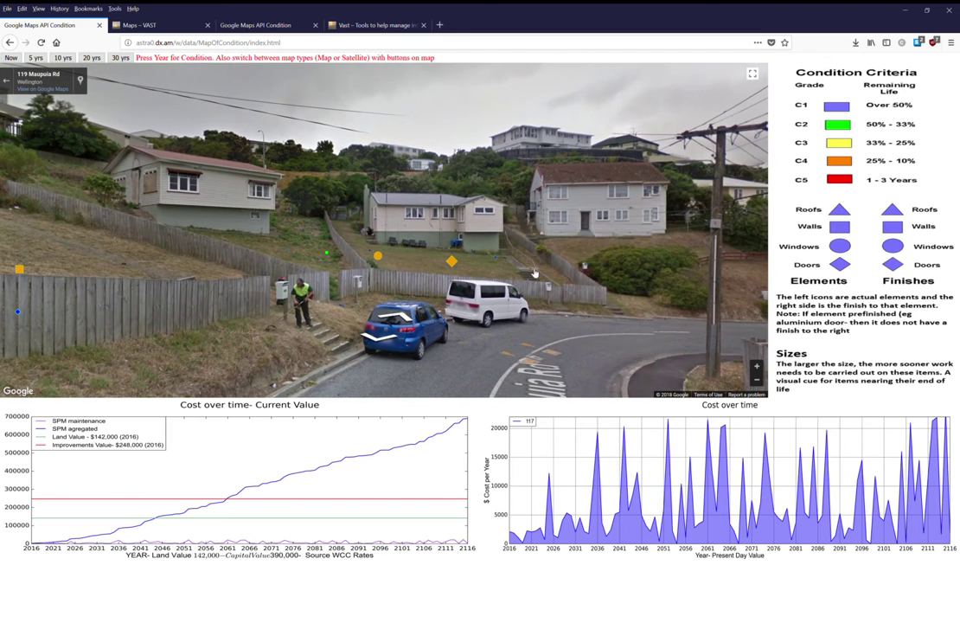
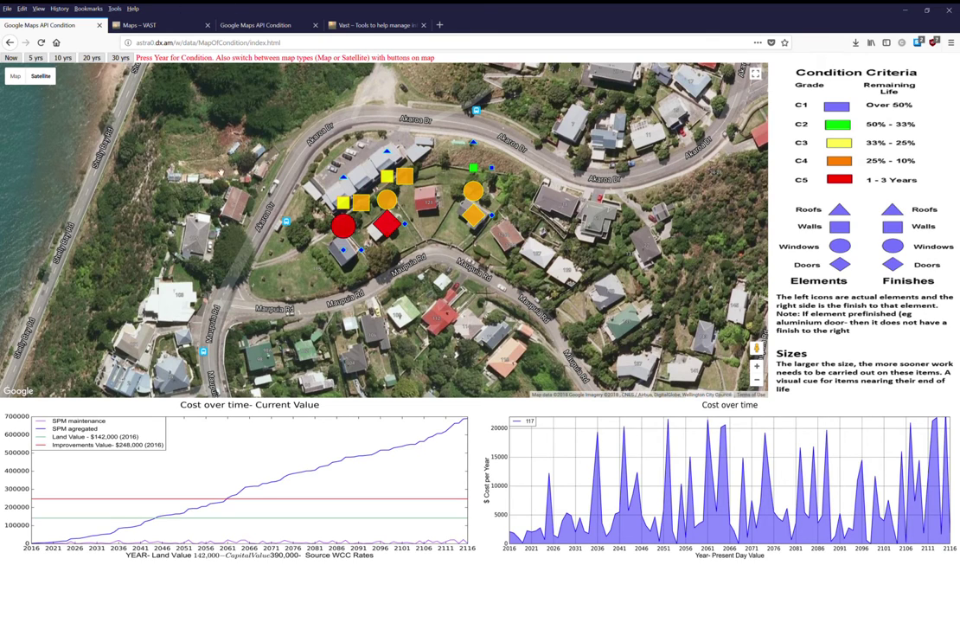
Step: View the 30-year condition markers on the satellite map at wider and closer zoom, centred on the houses beside Maupuia Rd
scroll(375, 242, down, 3)
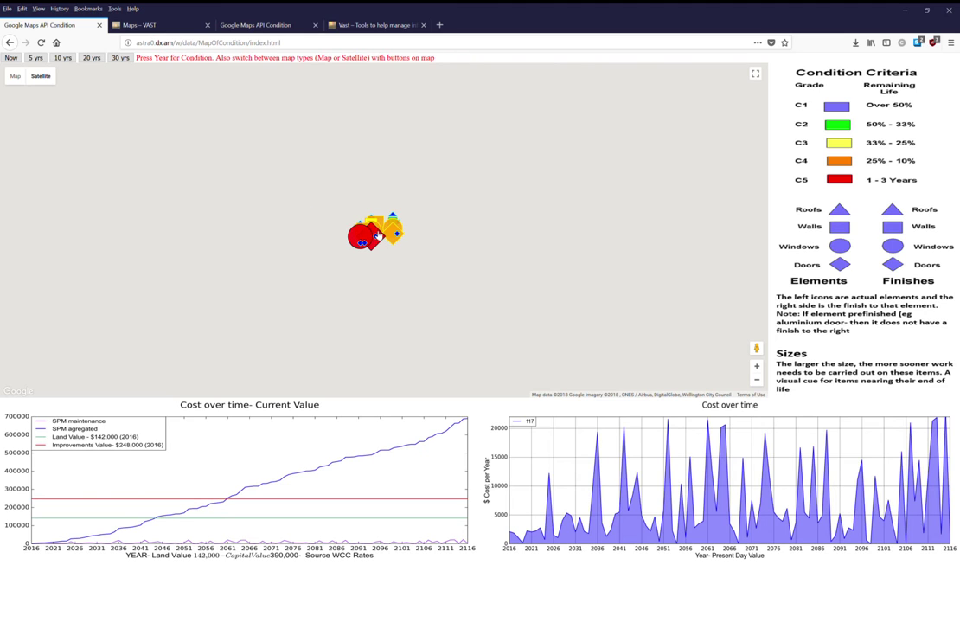
scroll(370, 222, up, 2)
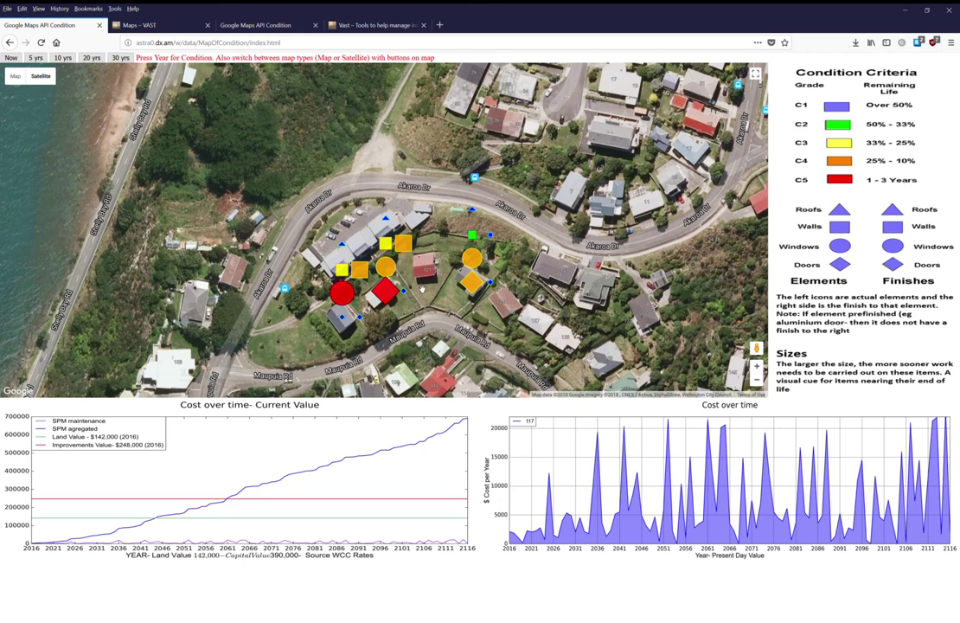
drag(421, 289, 431, 257)
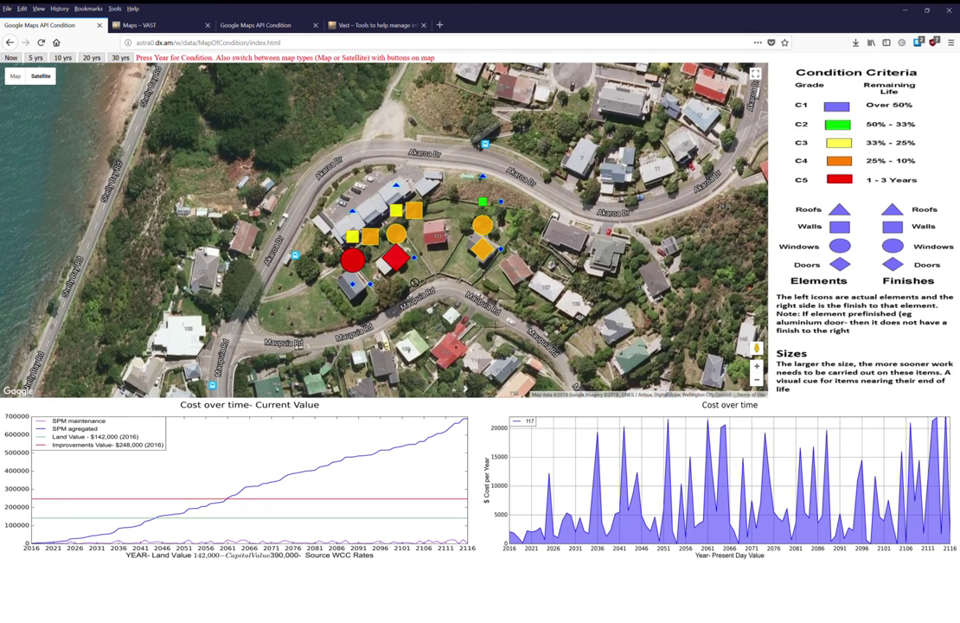